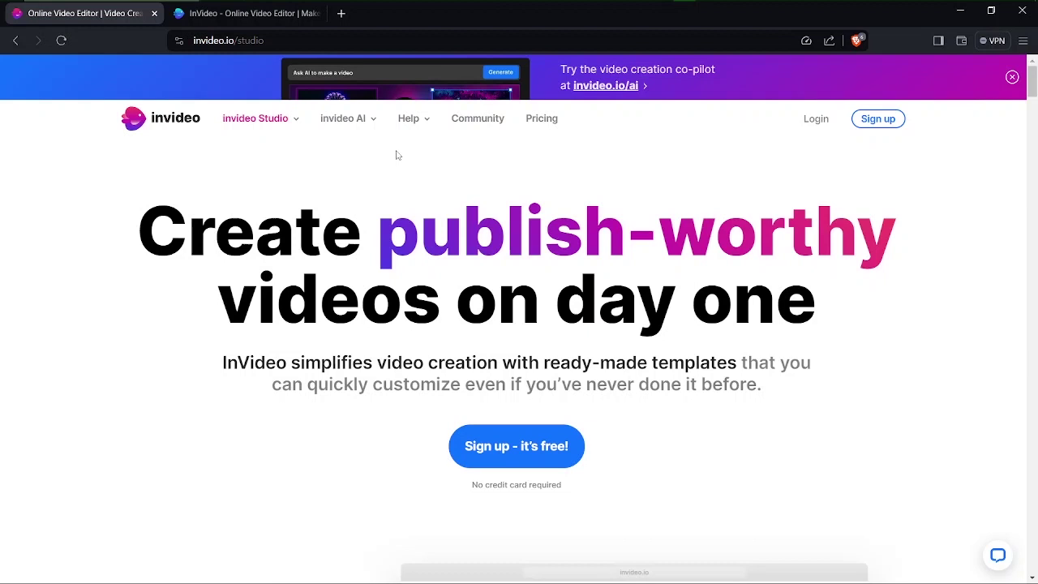
From the InVideo Studio dashboard tab, open the Templates card's gallery of pre-built videos.
{"action": "left_click", "coordinate": [224, 16]}
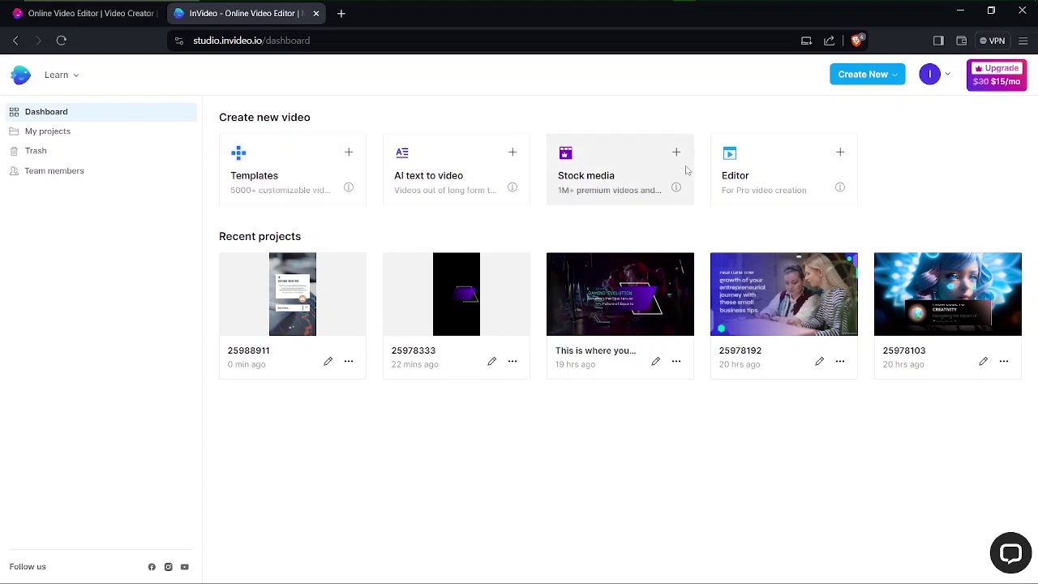
{"action": "left_click", "coordinate": [993, 84]}
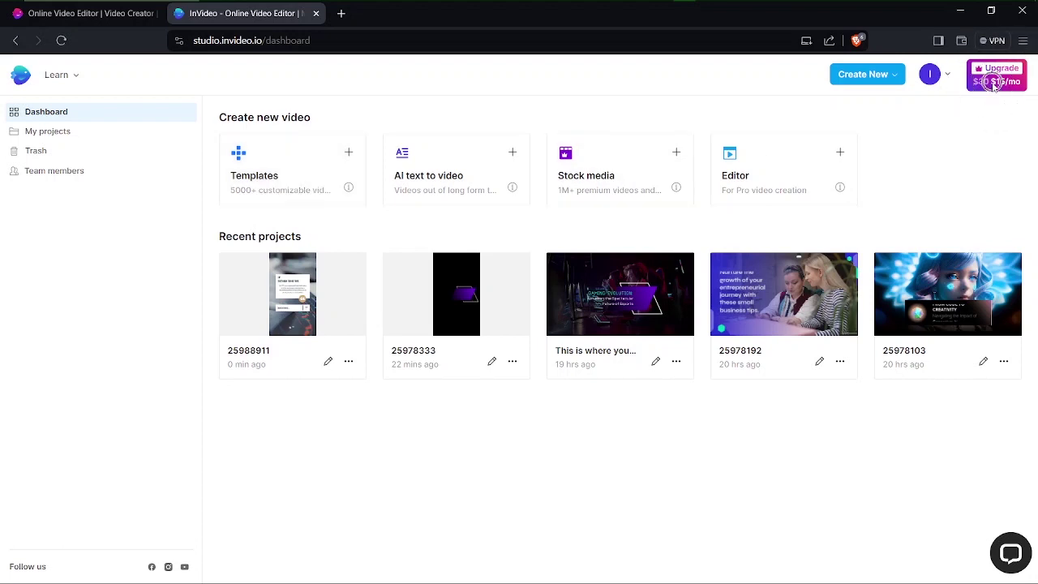
{"action": "left_click", "coordinate": [264, 183]}
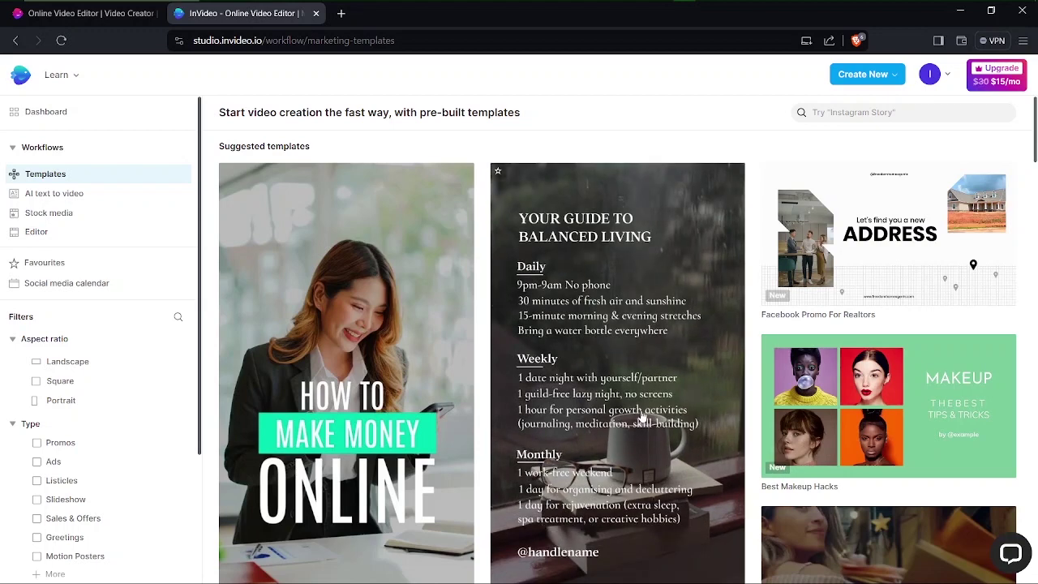
Search templates for 'personal finance' and browse the 1160 finance, banking and budgeting results.
{"action": "left_click", "coordinate": [876, 111]}
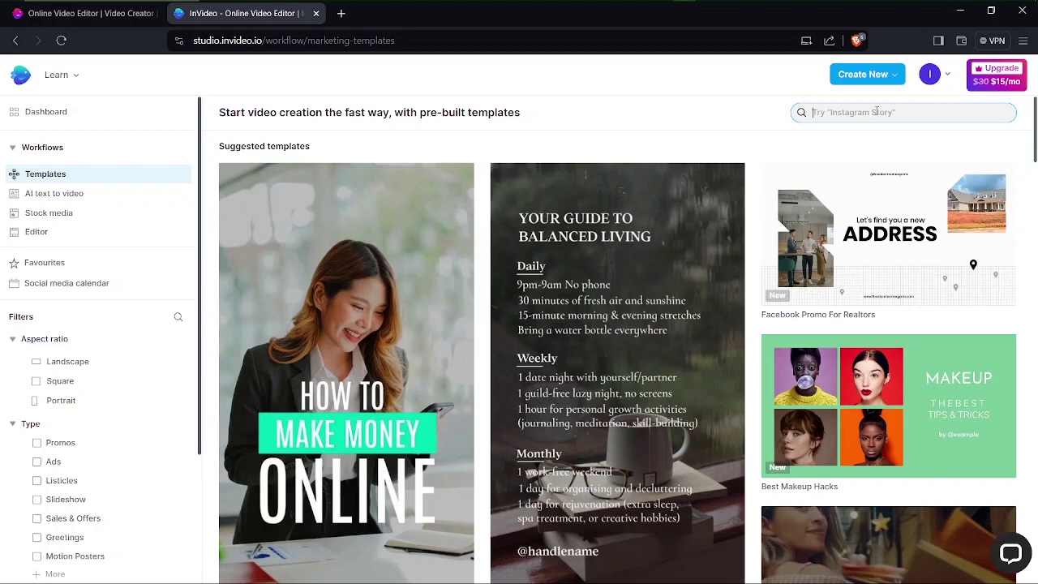
{"action": "type", "text": "PERSON"}
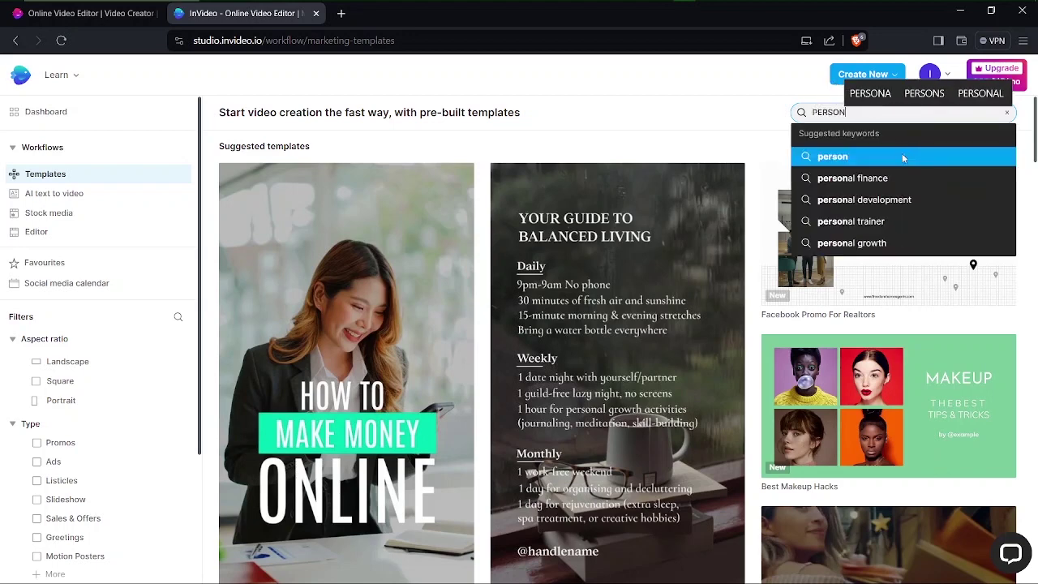
{"action": "left_click", "coordinate": [849, 179]}
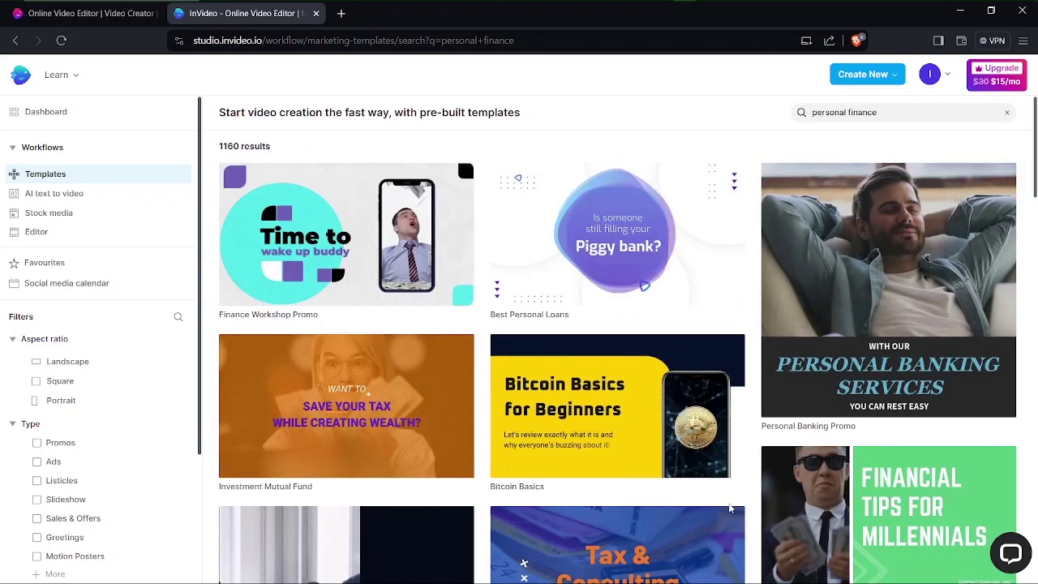
{"action": "scroll", "coordinate": [729, 508], "scroll_direction": "down", "scroll_amount": 4}
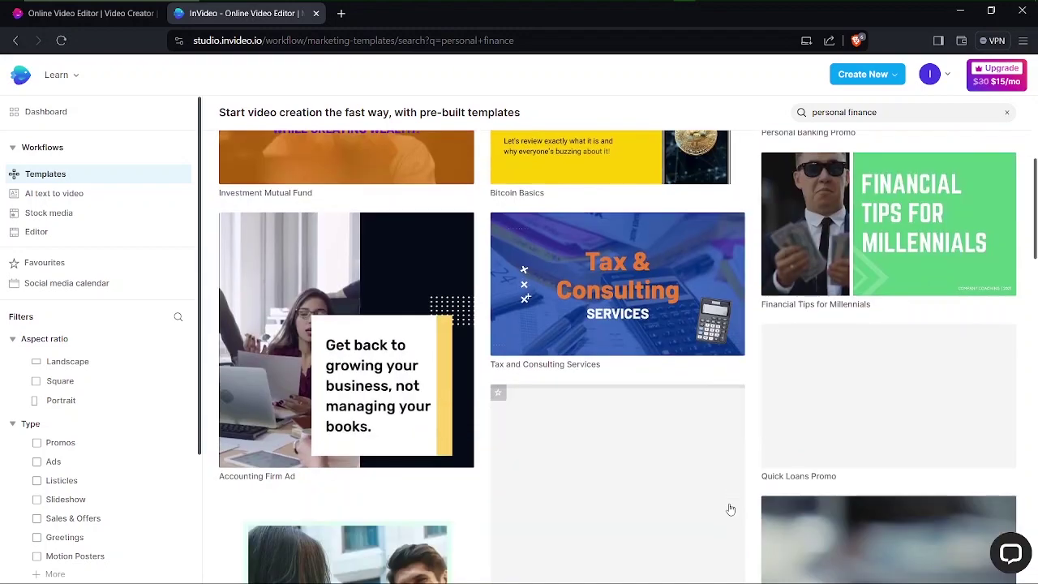
{"action": "scroll", "coordinate": [729, 509], "scroll_direction": "down", "scroll_amount": 4}
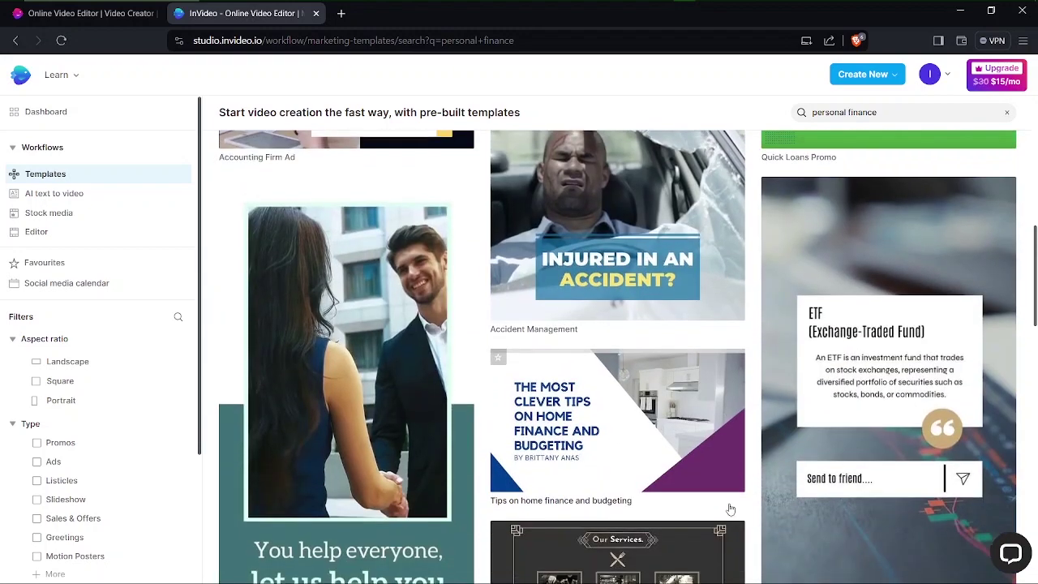
{"action": "scroll", "coordinate": [729, 508], "scroll_direction": "down", "scroll_amount": 3}
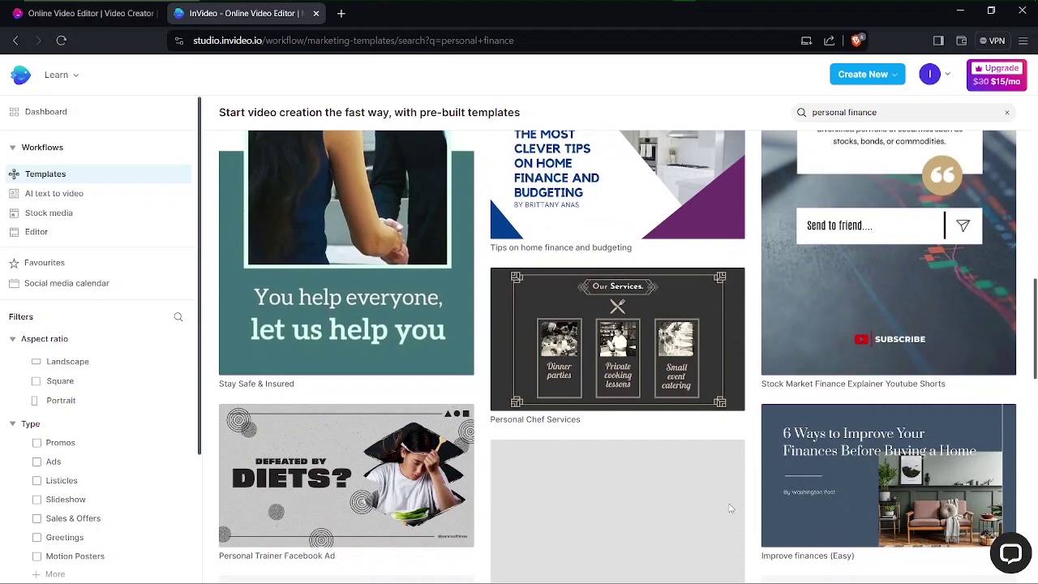
{"action": "scroll", "coordinate": [730, 508], "scroll_direction": "down", "scroll_amount": 2}
{"action": "scroll", "coordinate": [534, 361], "scroll_direction": "up", "scroll_amount": 2}
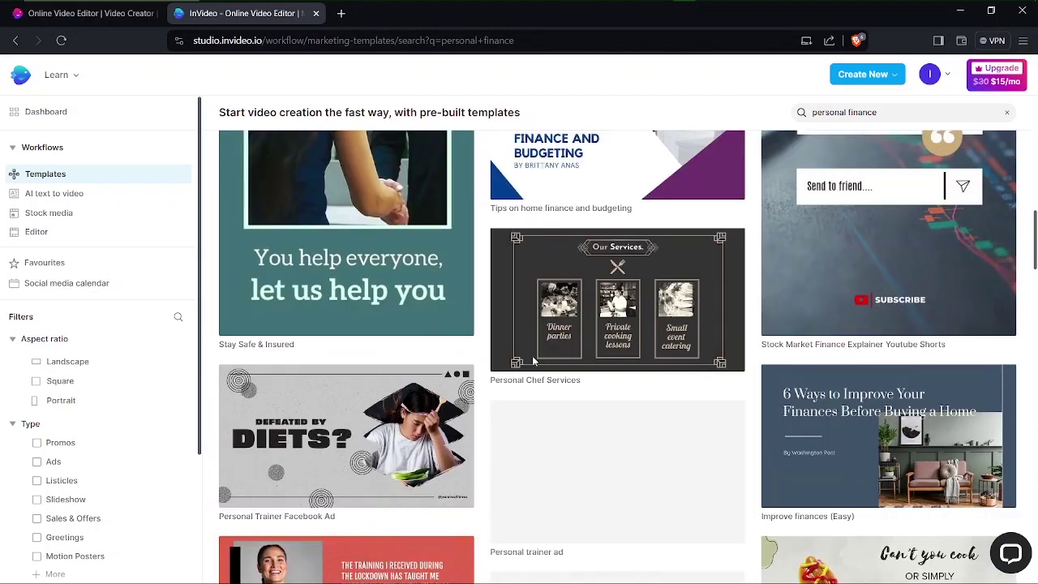
{"action": "mouse_move", "coordinate": [791, 389]}
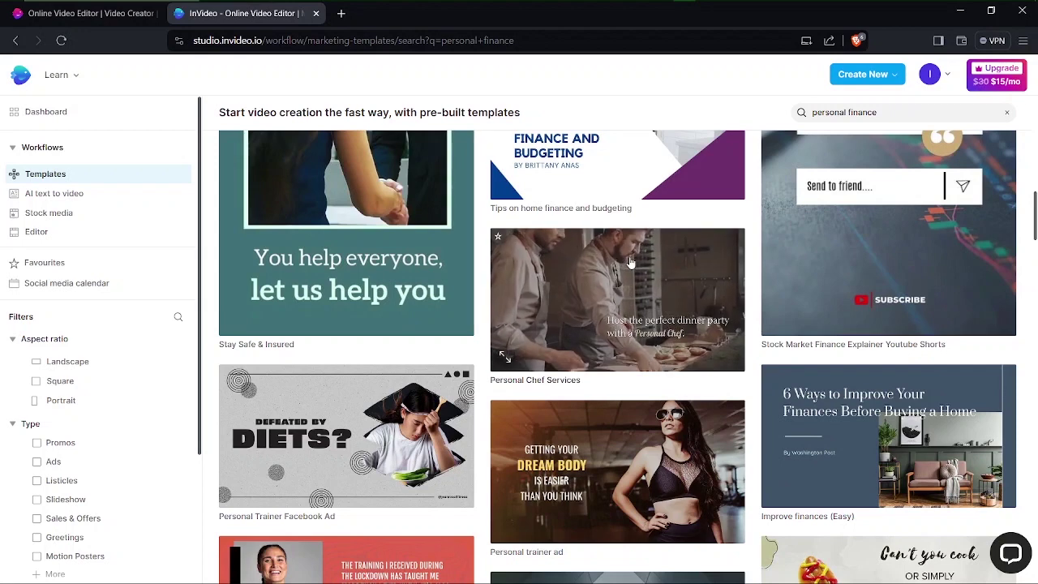
Filter the personal finance results to the Portrait aspect ratio.
{"action": "mouse_move", "coordinate": [309, 278]}
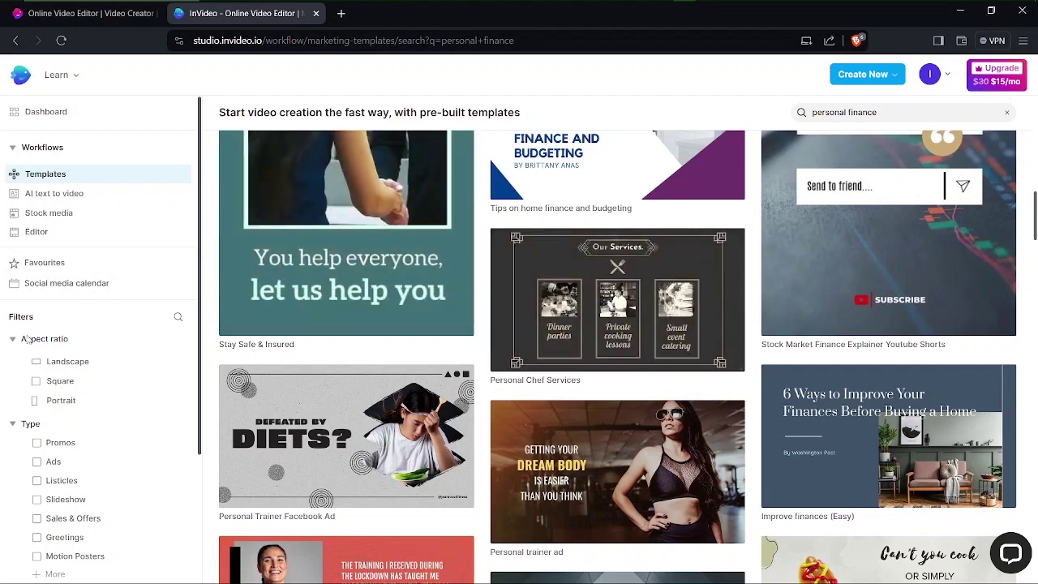
{"action": "left_click", "coordinate": [26, 337]}
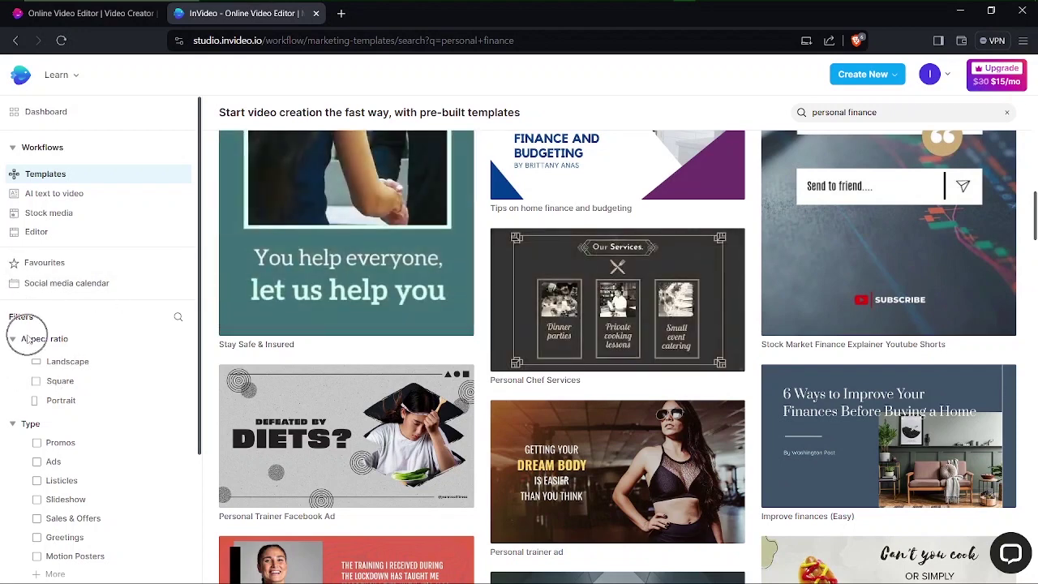
{"action": "left_click", "coordinate": [36, 401]}
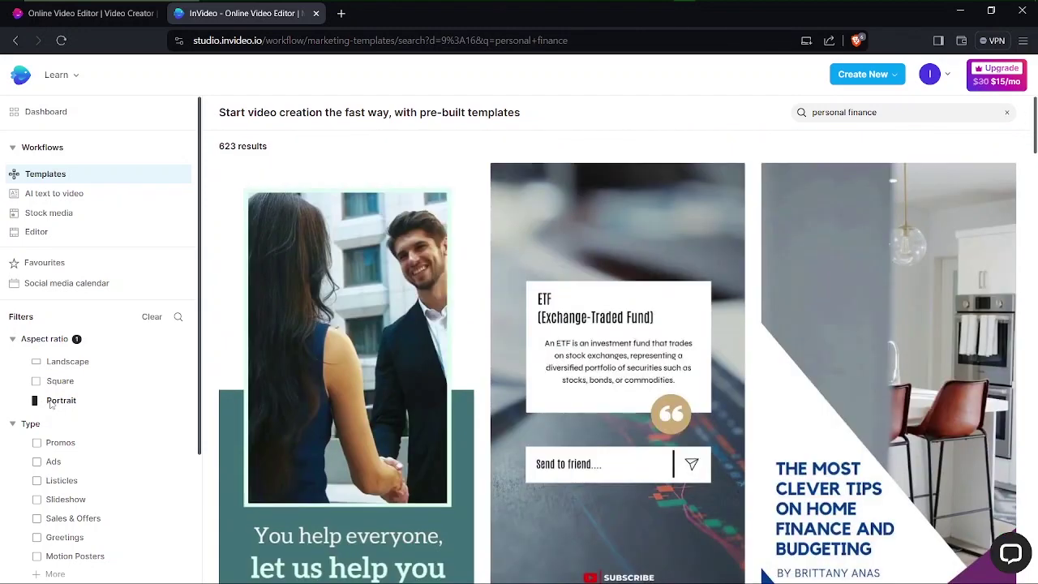
Open the Stock Market Finance Explainer Youtube Shorts template's detail page.
{"action": "mouse_move", "coordinate": [642, 513]}
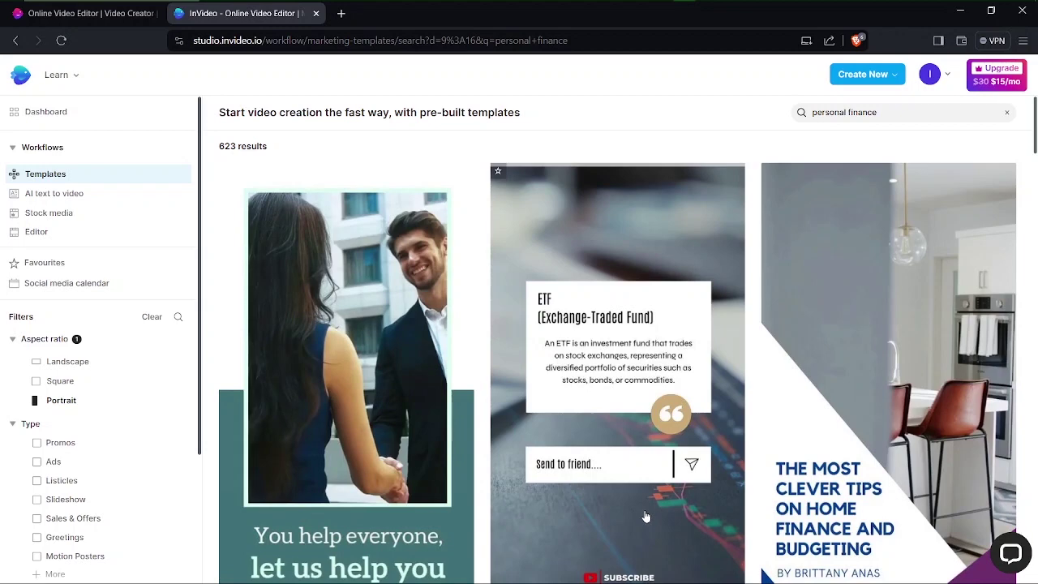
{"action": "scroll", "coordinate": [623, 509], "scroll_direction": "down", "scroll_amount": 1}
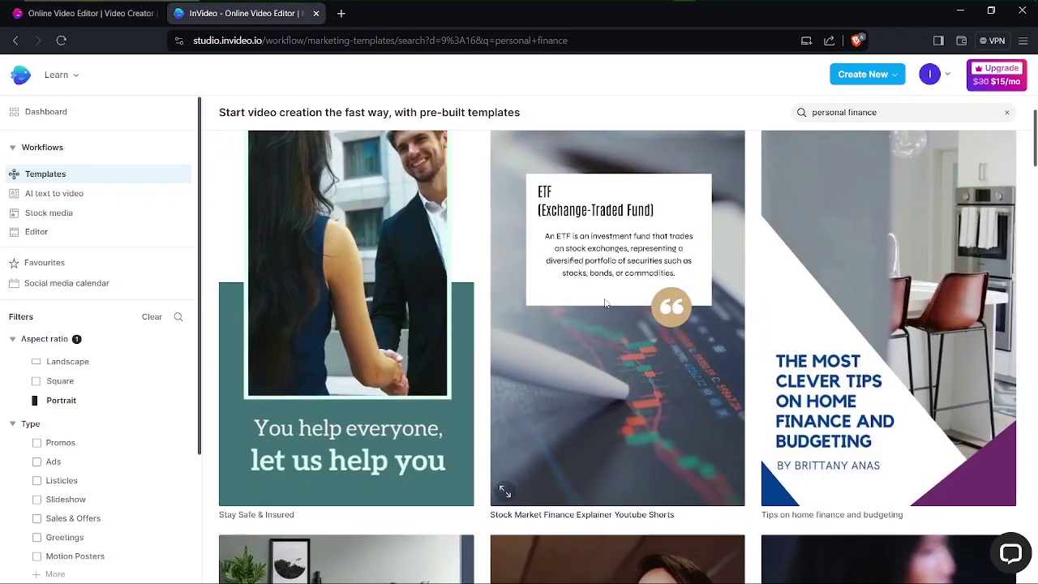
{"action": "left_click", "coordinate": [636, 328]}
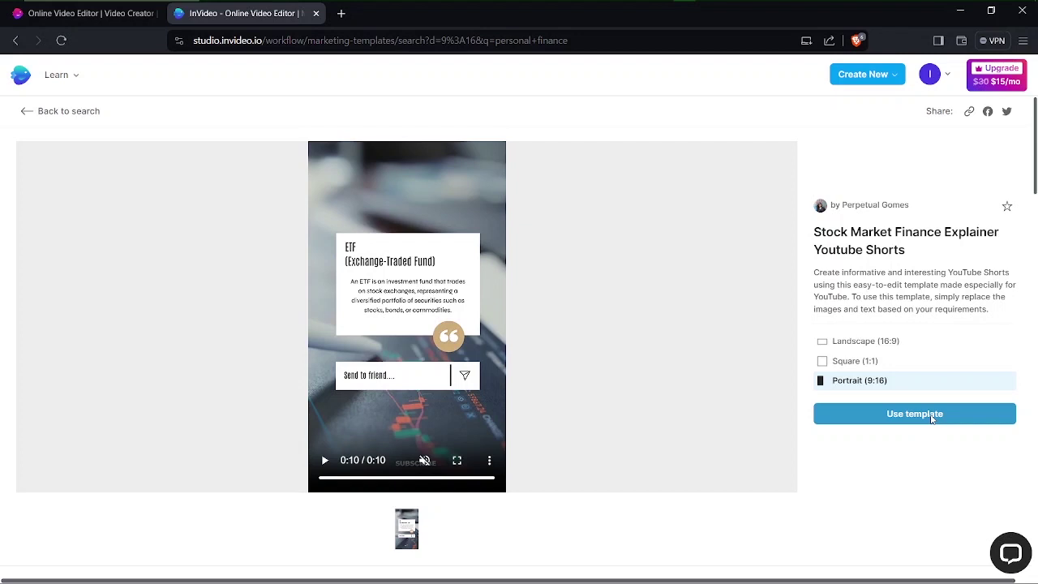
Use the Stock Market Finance Explainer template to create a 10-second portrait project with stock audio.
{"action": "left_click", "coordinate": [916, 417]}
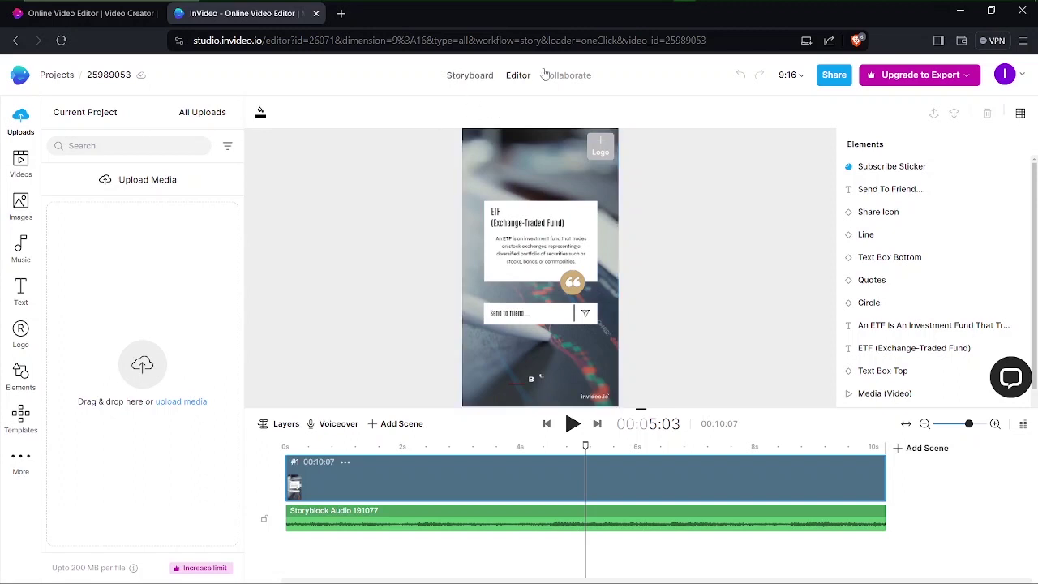
{"action": "left_click", "coordinate": [519, 75]}
{"action": "left_click", "coordinate": [392, 505]}
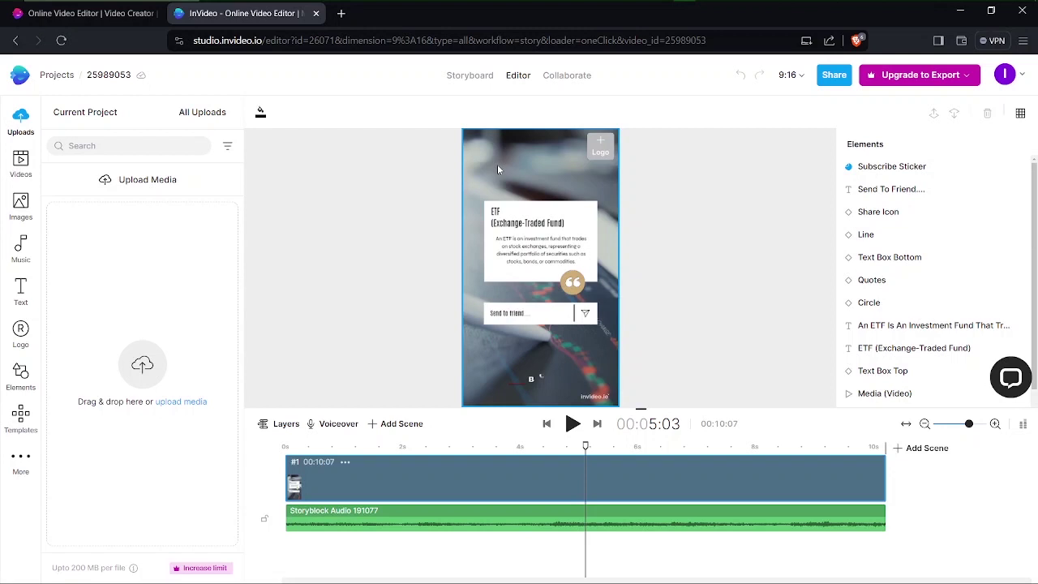
In Storyboard, open the 'ETF (Exchange-Traded Fund)' headline for editing and select its wording.
{"action": "left_click", "coordinate": [468, 79]}
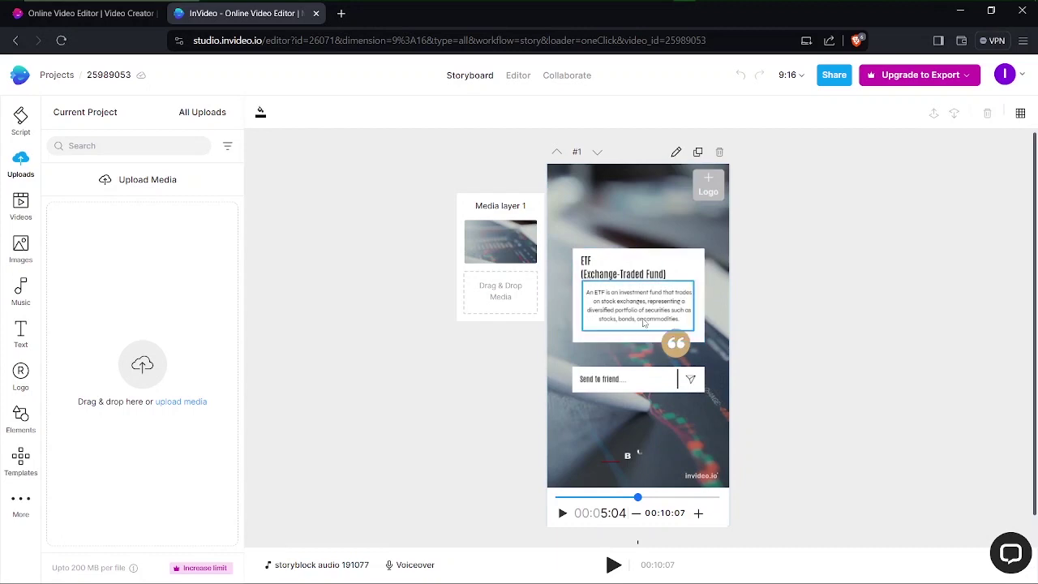
{"action": "left_click", "coordinate": [595, 272]}
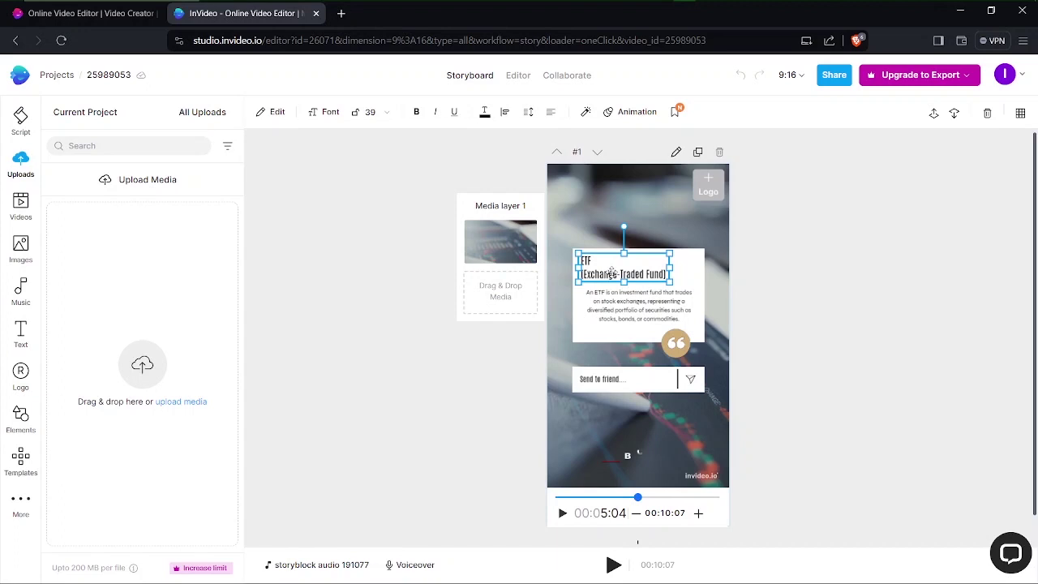
{"action": "double_click", "coordinate": [608, 273]}
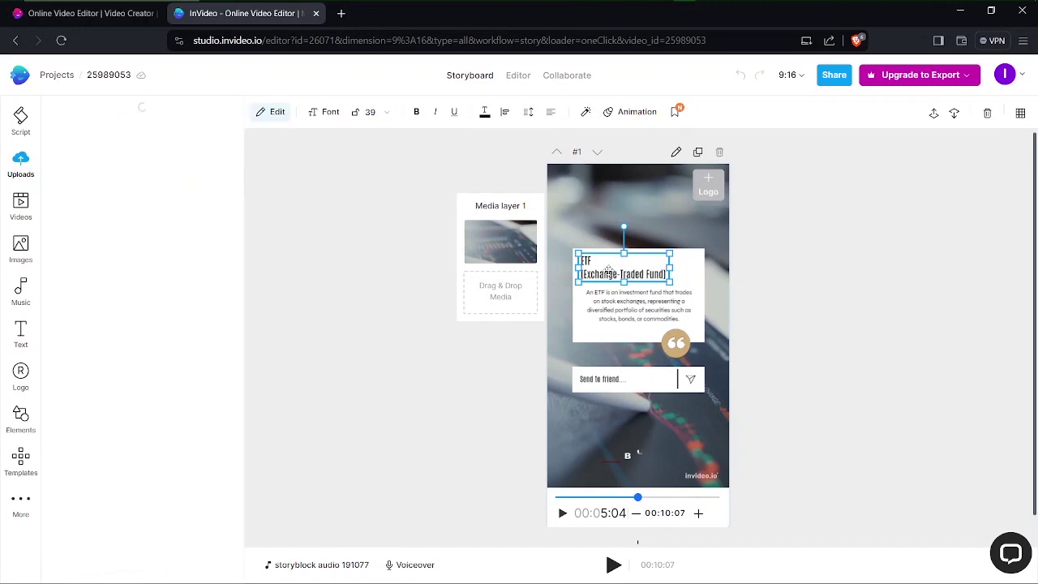
{"action": "left_click_drag", "start_coordinate": [184, 166], "coordinate": [51, 149]}
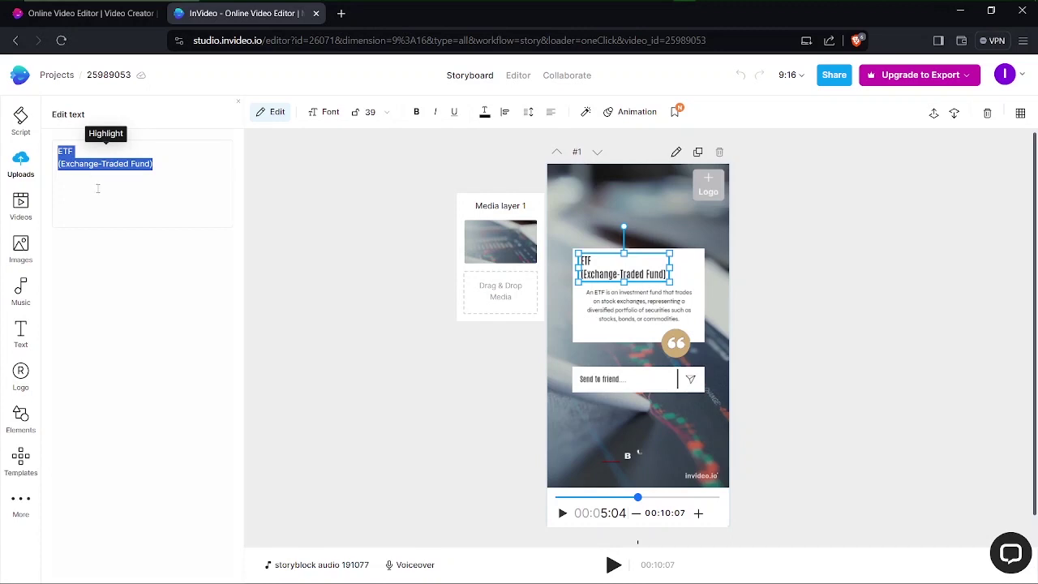
Select the script title 'Master Your Finances Today!' in the Notepad finance script.
{"action": "left_click", "coordinate": [97, 188]}
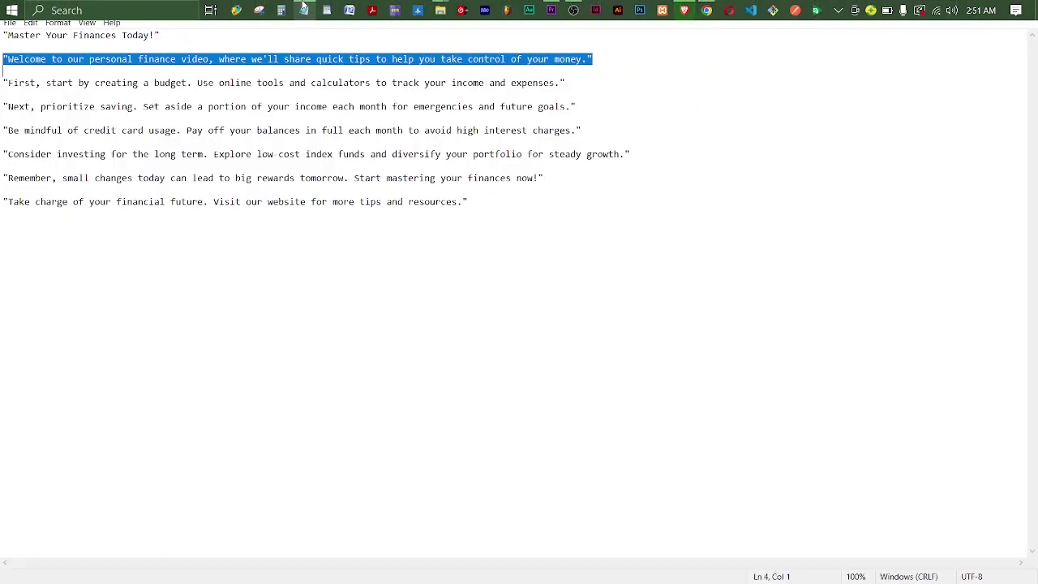
{"action": "left_click", "coordinate": [393, 5]}
{"action": "left_click", "coordinate": [87, 92]}
{"action": "triple_click", "coordinate": [3, 35]}
{"action": "key", "text": "ctrl+c"}
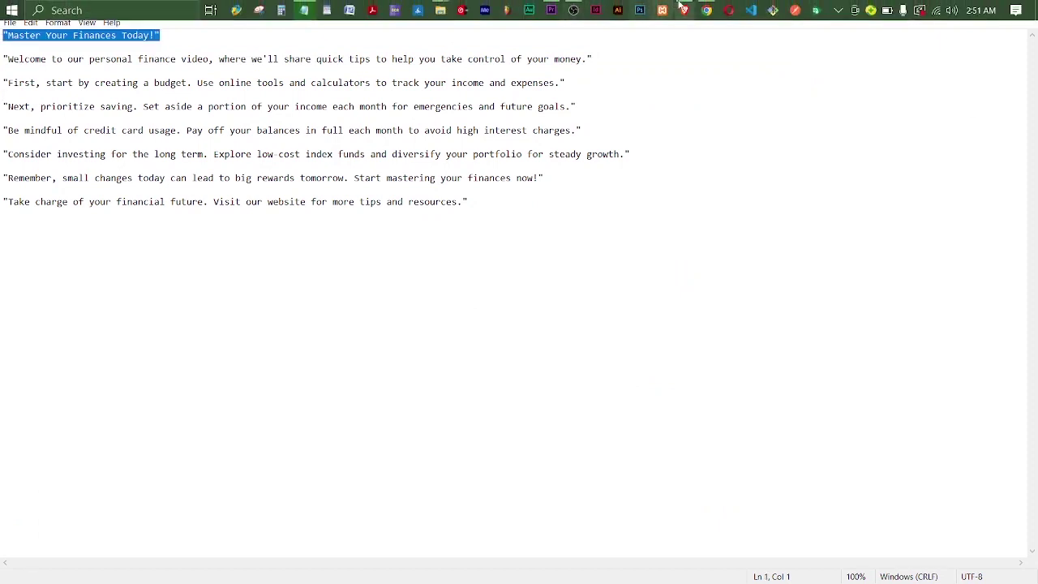
{"action": "left_click", "coordinate": [684, 9]}
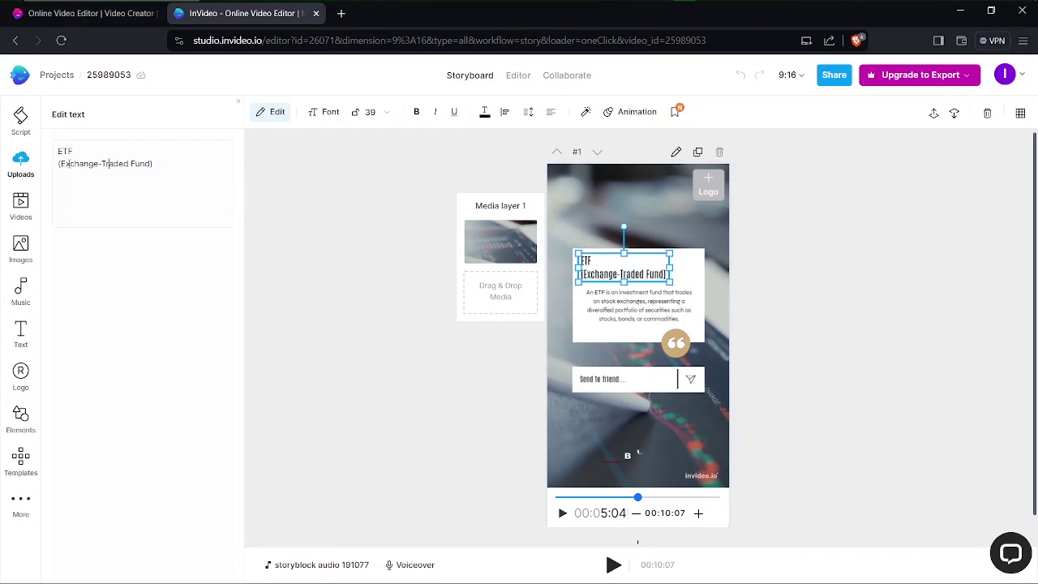
Paste 'Master Your Finances Today!' over the ETF heading, centre-align it and reposition it in the card.
{"action": "left_click_drag", "start_coordinate": [154, 164], "coordinate": [31, 147]}
{"action": "key", "text": "ctrl+v"}
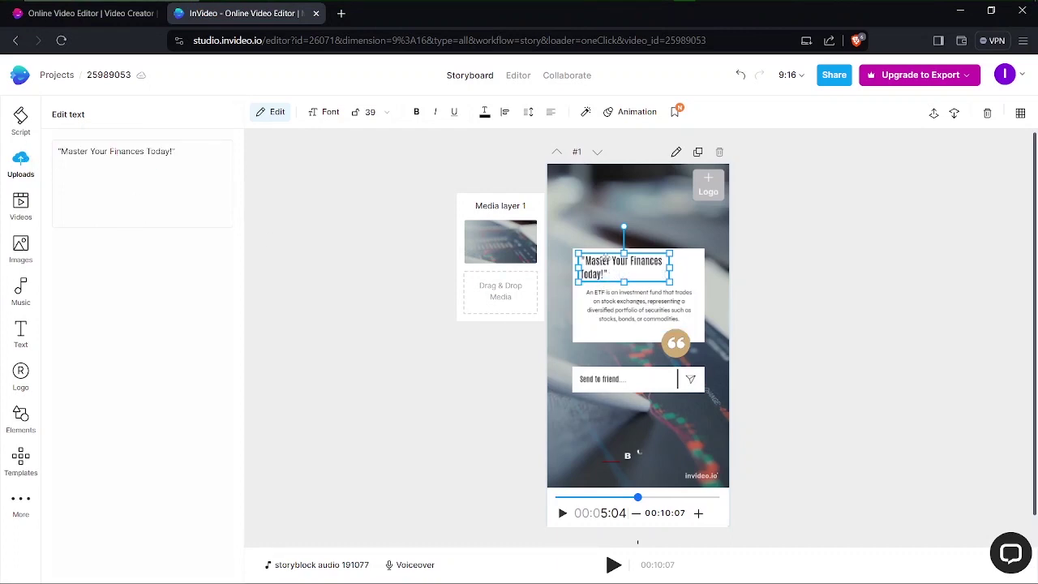
{"action": "left_click_drag", "start_coordinate": [176, 151], "coordinate": [58, 150]}
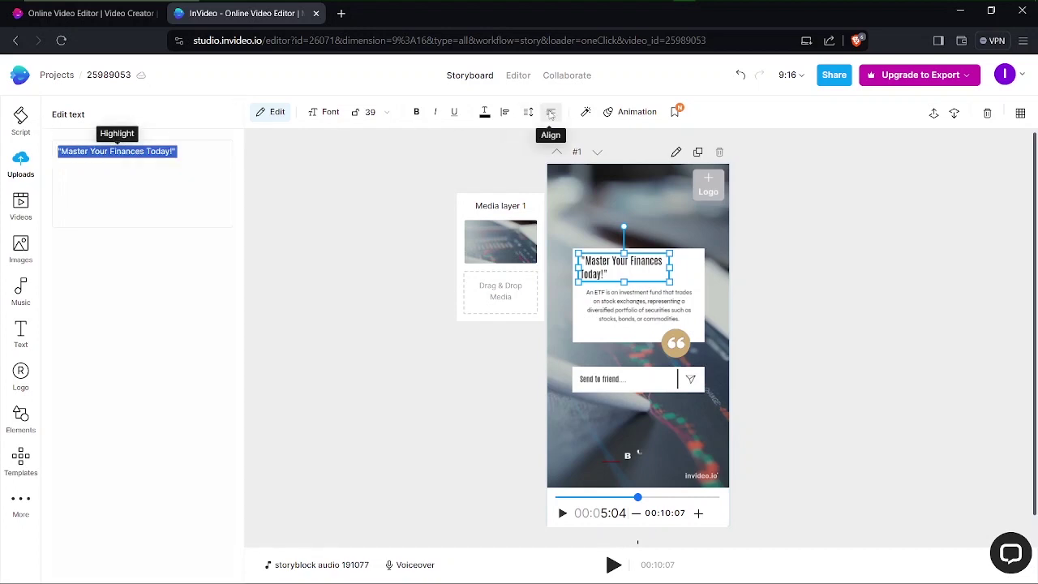
{"action": "left_click", "coordinate": [550, 114]}
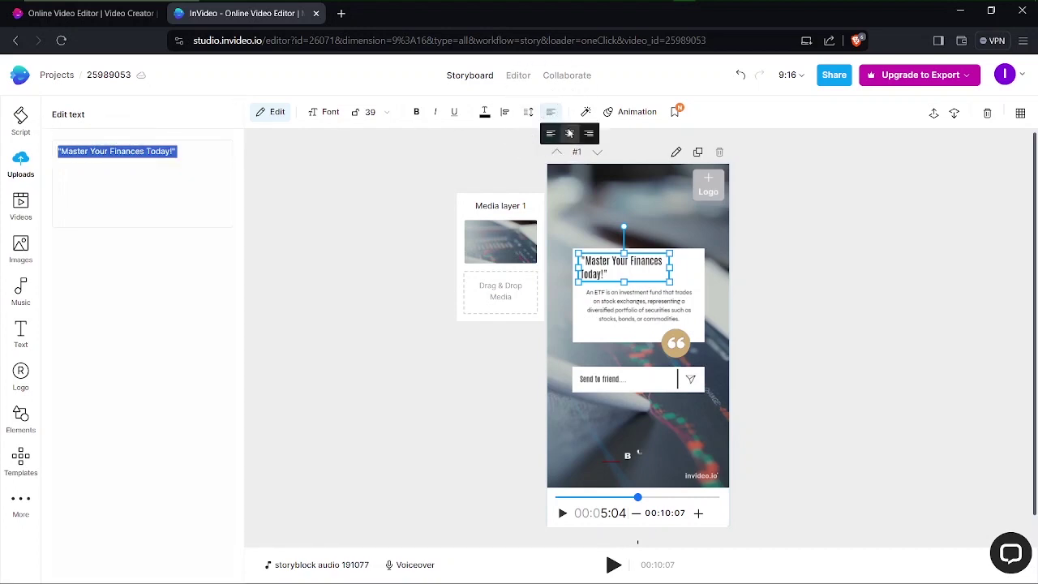
{"action": "left_click", "coordinate": [569, 134]}
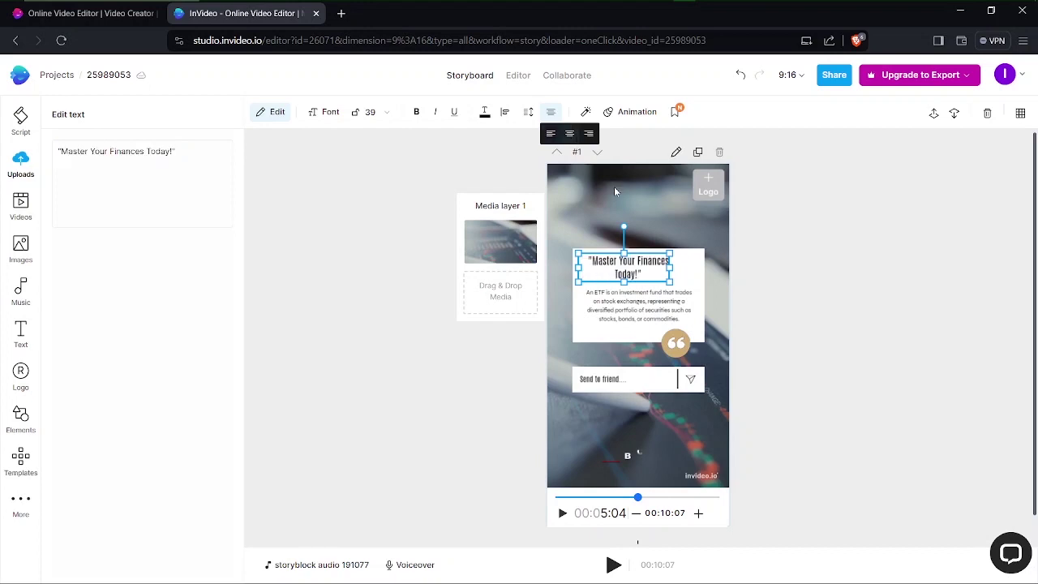
{"action": "left_click_drag", "start_coordinate": [628, 267], "coordinate": [639, 270]}
{"action": "left_click", "coordinate": [610, 310]}
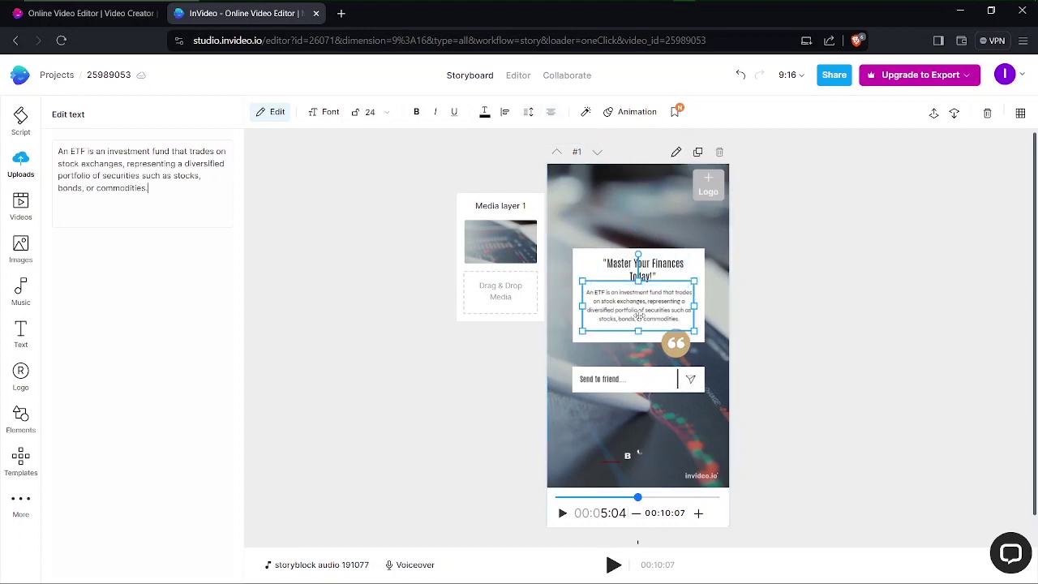
Replace the ETF description with the 'Welcome to our personal finance video…' line and play the preview.
{"action": "left_click", "coordinate": [304, 10]}
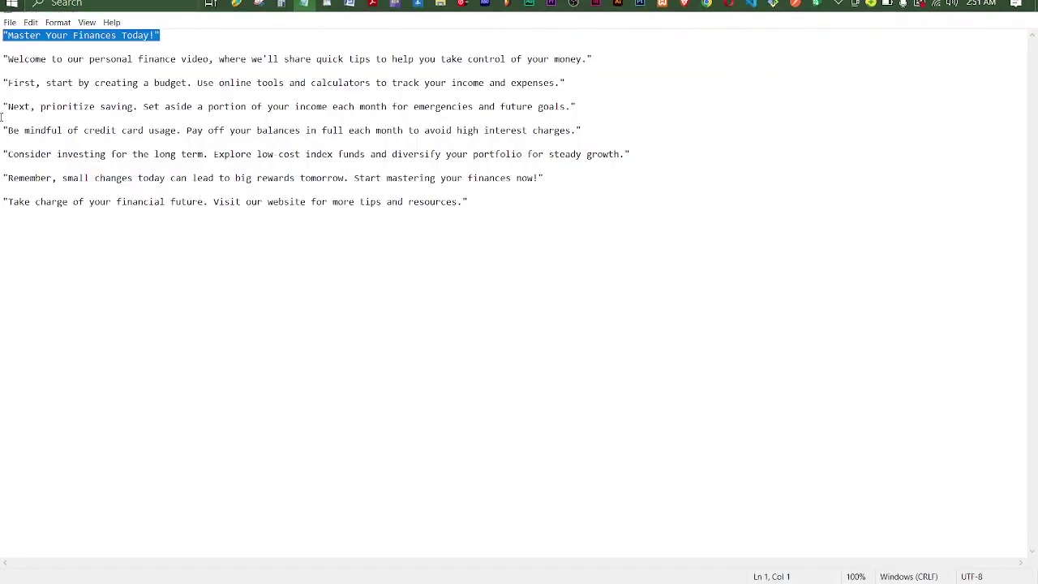
{"action": "left_click_drag", "start_coordinate": [6, 70], "coordinate": [2, 58]}
{"action": "key", "text": "ctrl+c"}
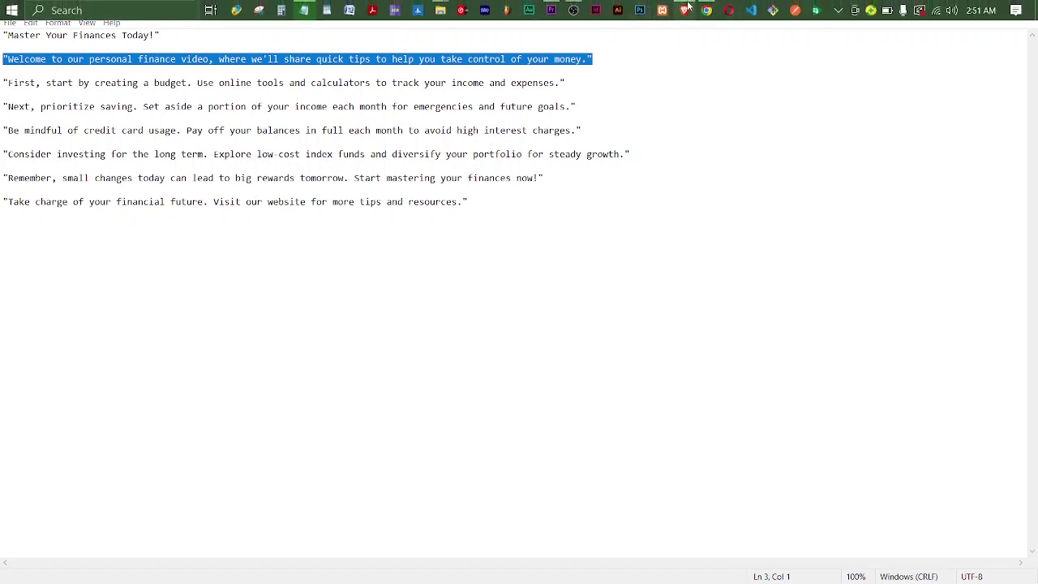
{"action": "left_click", "coordinate": [684, 9]}
{"action": "left_click", "coordinate": [164, 191]}
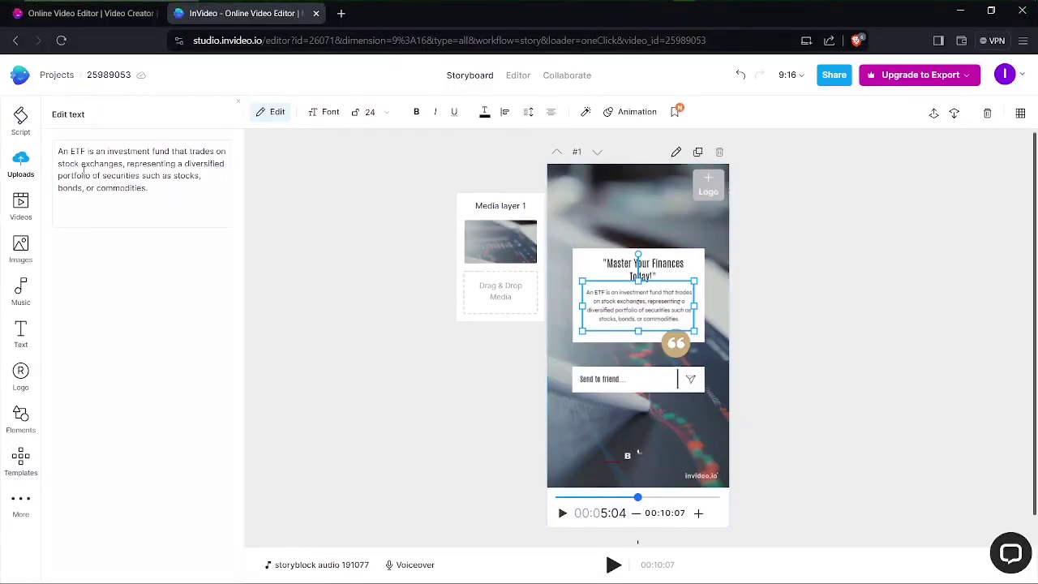
{"action": "key", "text": "ctrl+a"}
{"action": "key", "text": "ctrl+v"}
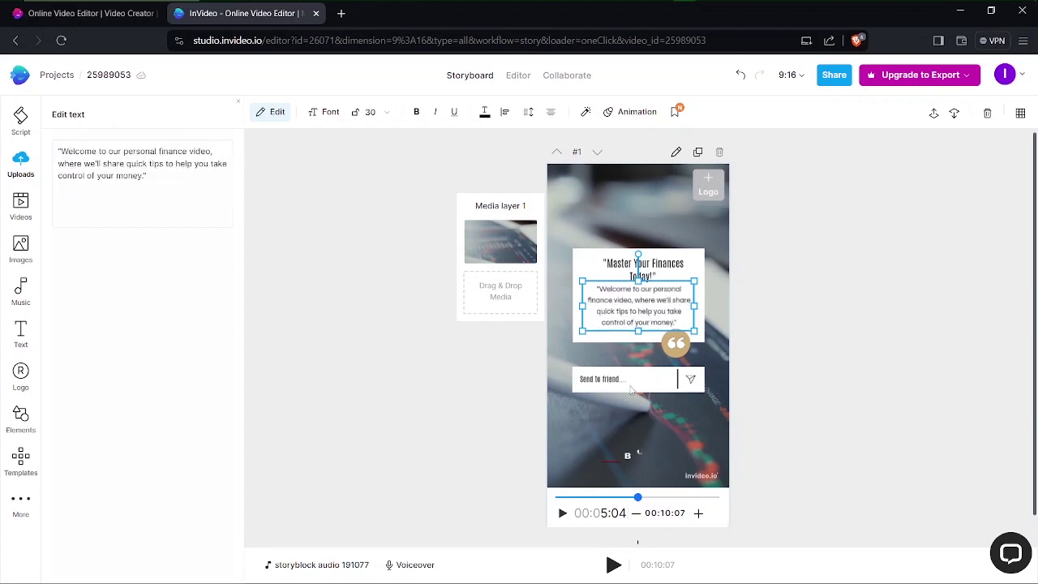
{"action": "left_click_drag", "start_coordinate": [637, 497], "coordinate": [555, 498]}
{"action": "left_click", "coordinate": [561, 513]}
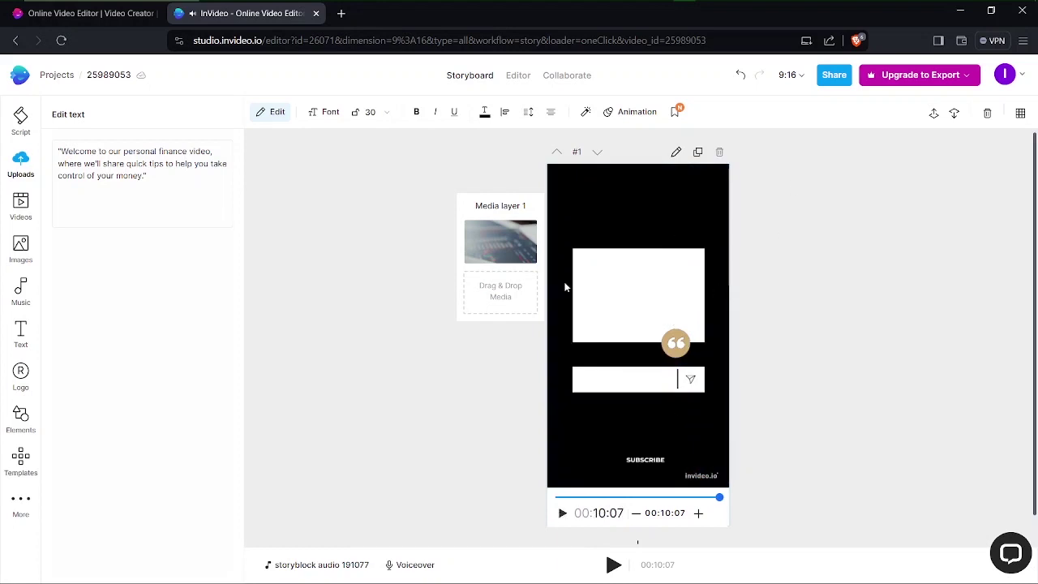
Nudge the 'Master Your Finances Today!' headline slightly left to centre it above the welcome text.
{"action": "left_click_drag", "start_coordinate": [718, 500], "coordinate": [665, 496]}
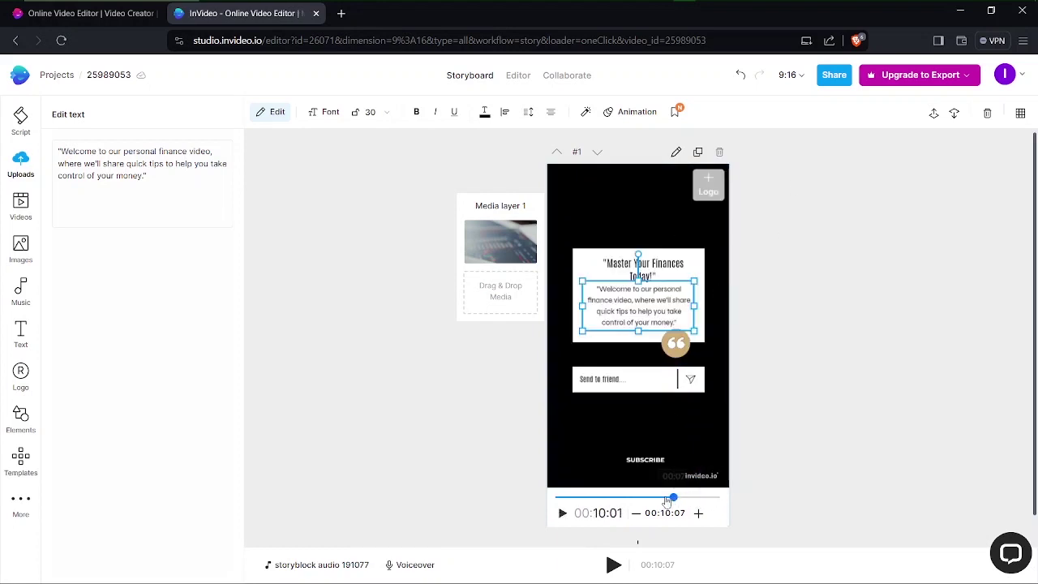
{"action": "left_click", "coordinate": [649, 274]}
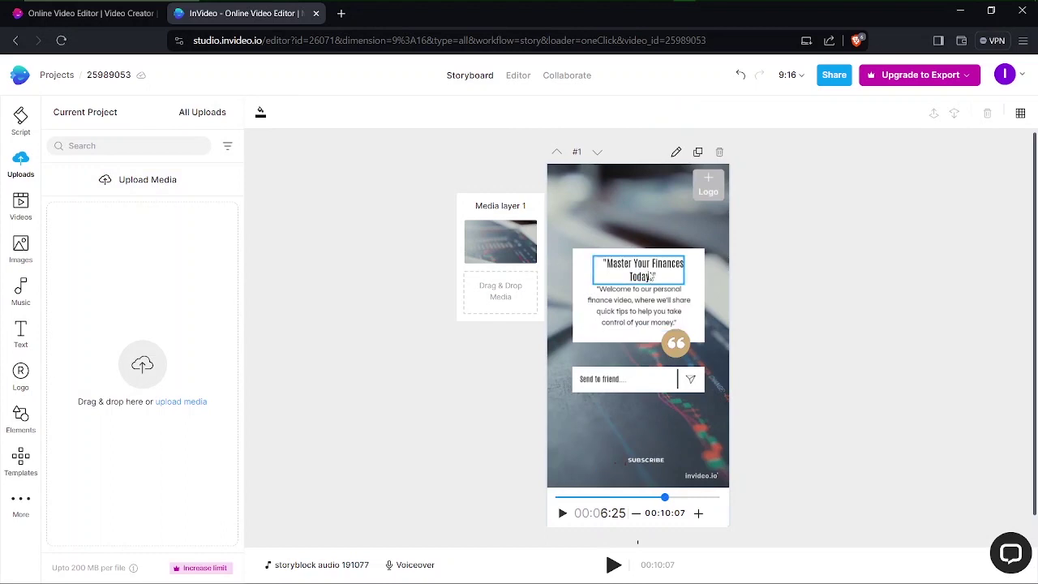
{"action": "left_click_drag", "start_coordinate": [651, 276], "coordinate": [641, 274]}
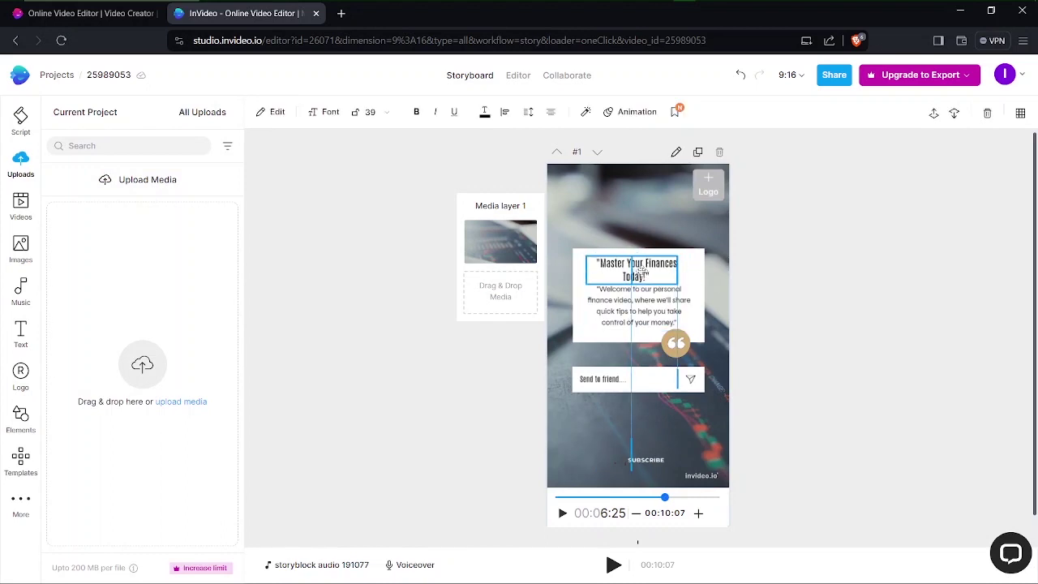
{"action": "left_click", "coordinate": [781, 319]}
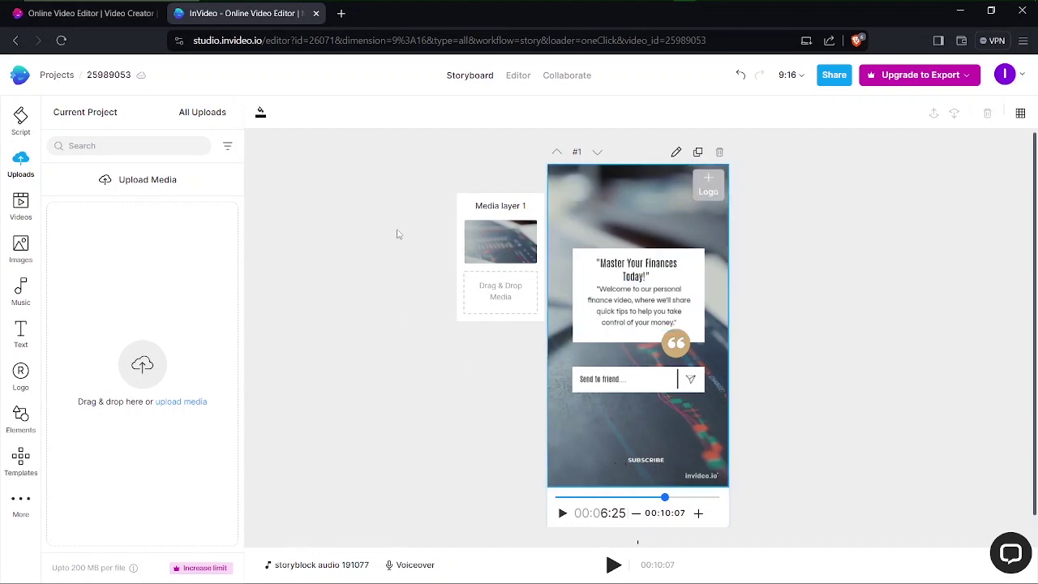
Resize the video from 9:16 to Wide 16:9, creating a landscape copy in a new tab.
{"action": "left_click", "coordinate": [21, 376]}
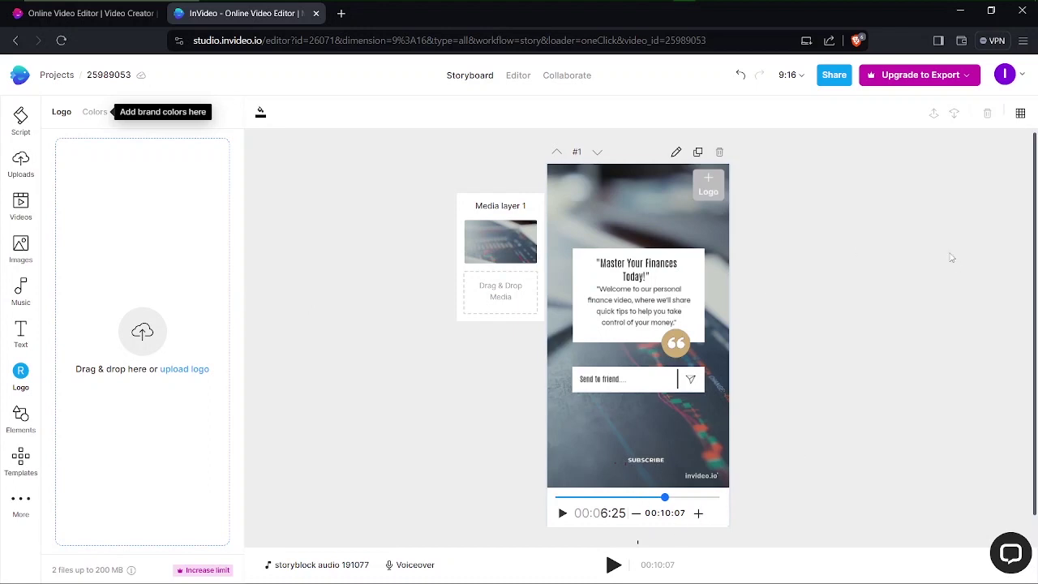
{"action": "left_click", "coordinate": [789, 75]}
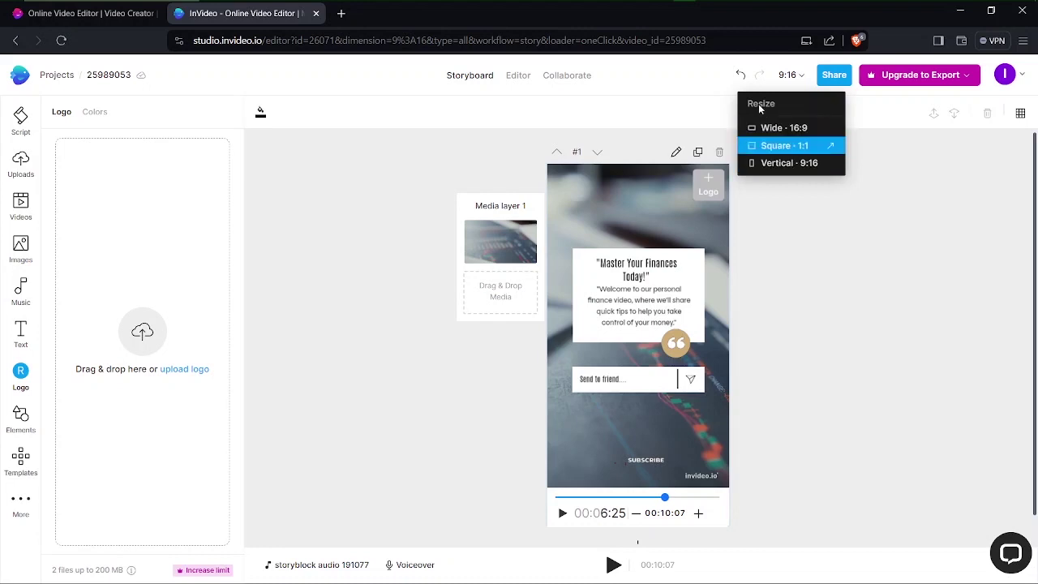
{"action": "left_click", "coordinate": [778, 129]}
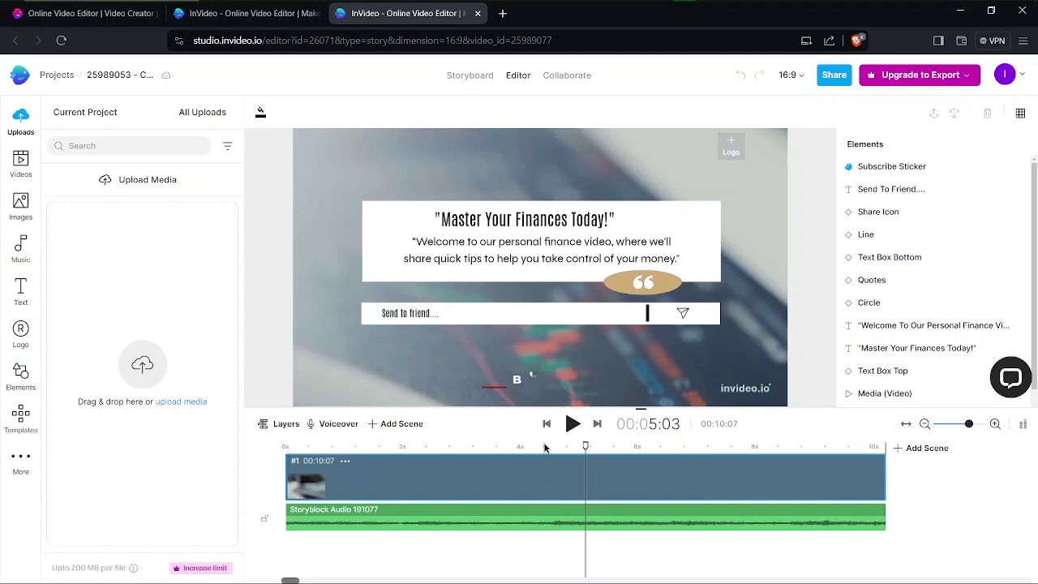
View the 16:9 copy in Storyboard, then go back to the original 9:16 project tab.
{"action": "left_click", "coordinate": [456, 77]}
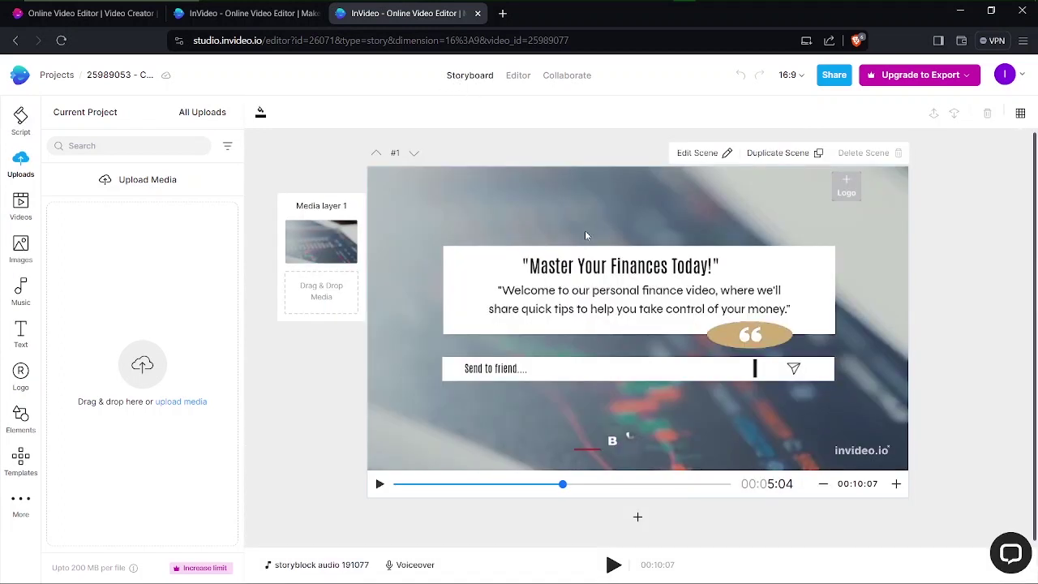
{"action": "left_click", "coordinate": [382, 23]}
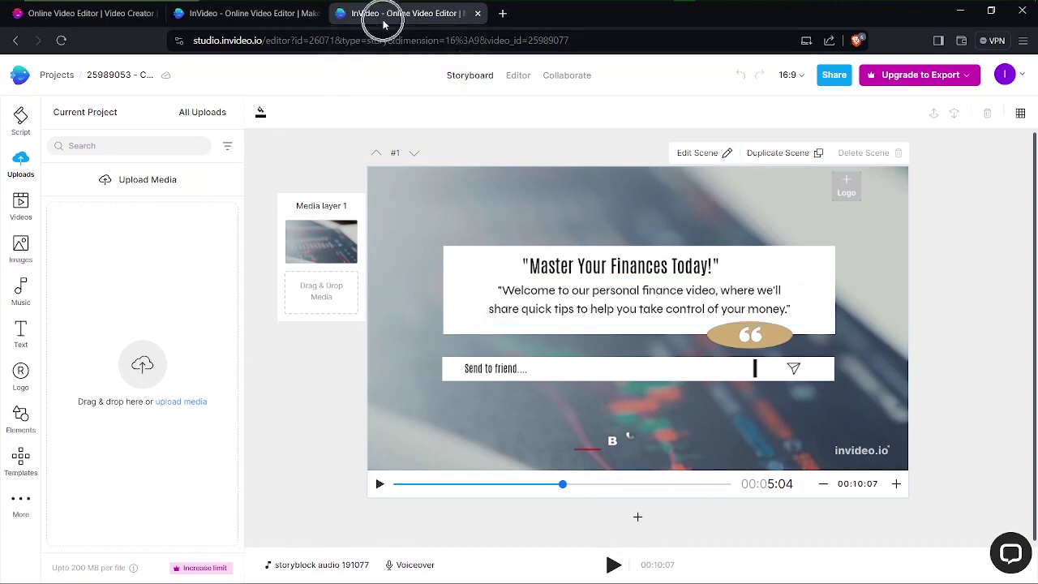
{"action": "left_click", "coordinate": [260, 20]}
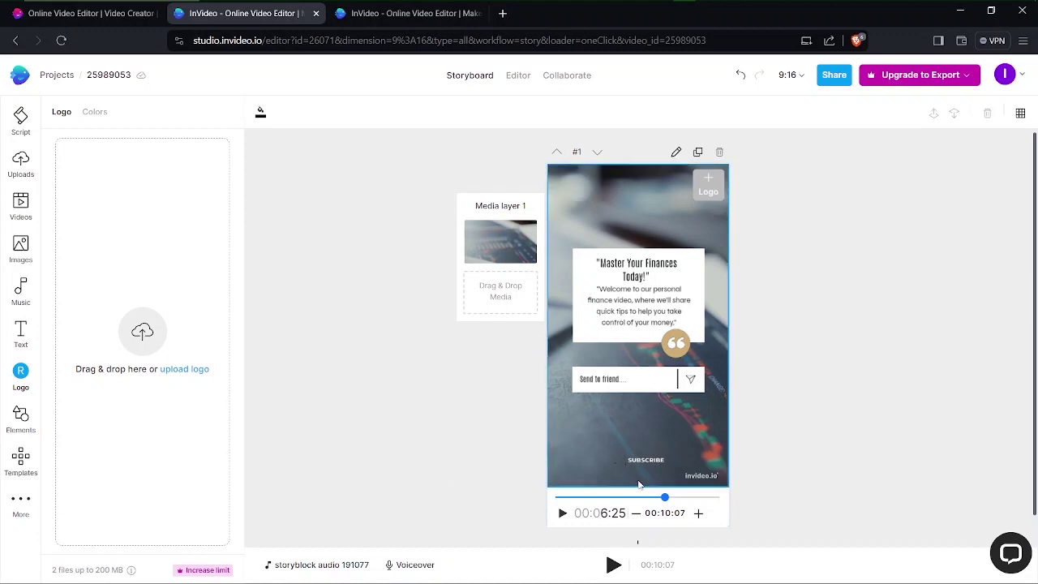
{"action": "left_click", "coordinate": [604, 449]}
{"action": "left_click", "coordinate": [570, 437]}
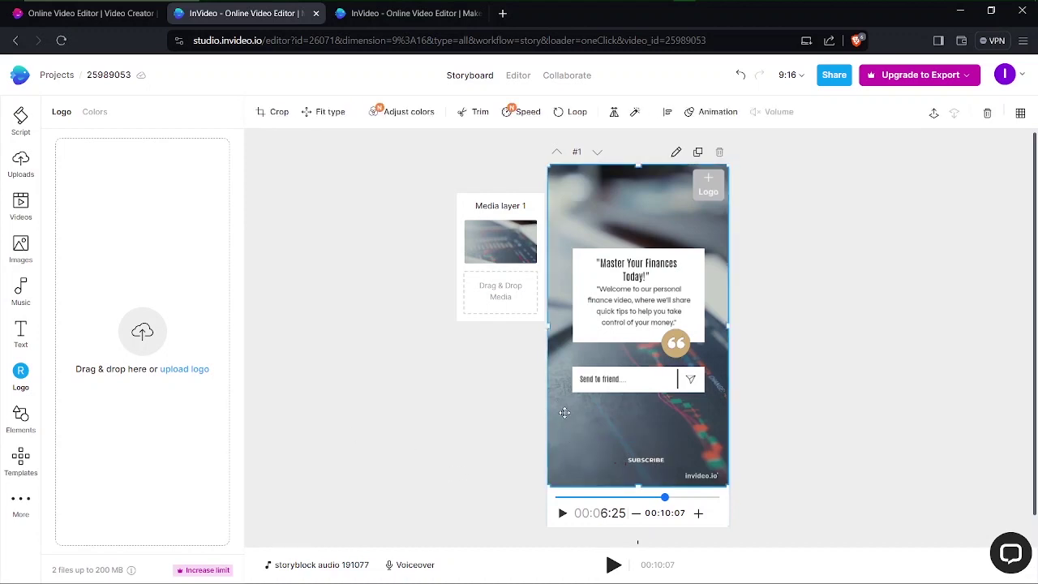
{"action": "left_click", "coordinate": [910, 302]}
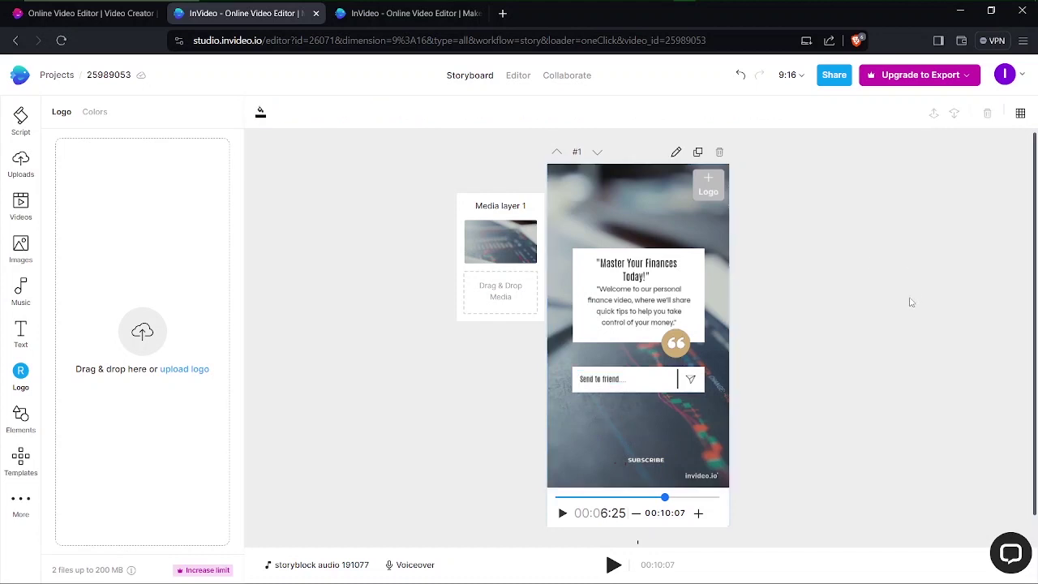
{"action": "left_click", "coordinate": [884, 86]}
{"action": "left_click", "coordinate": [1005, 75]}
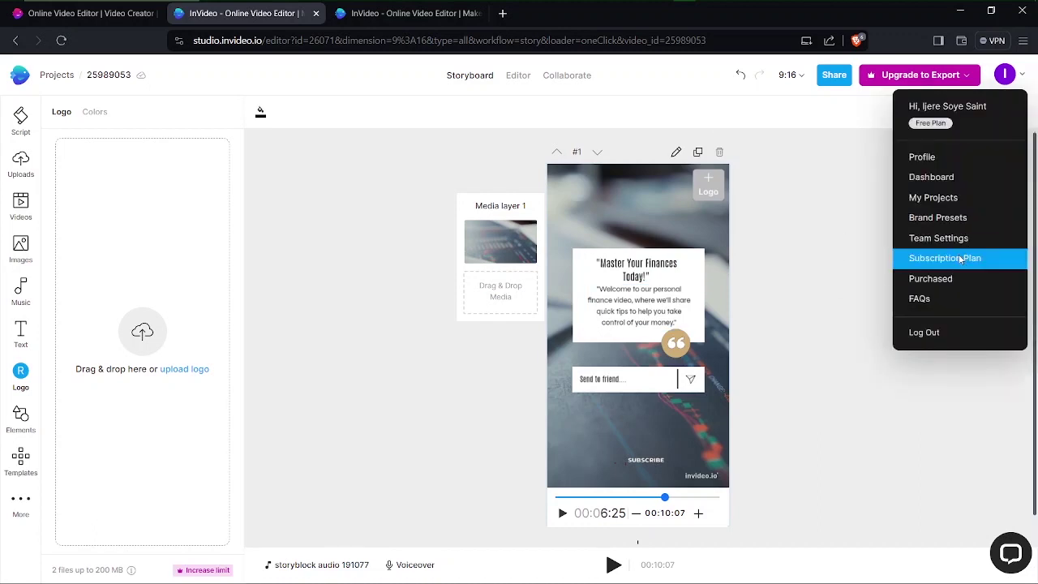
{"action": "left_click", "coordinate": [864, 255]}
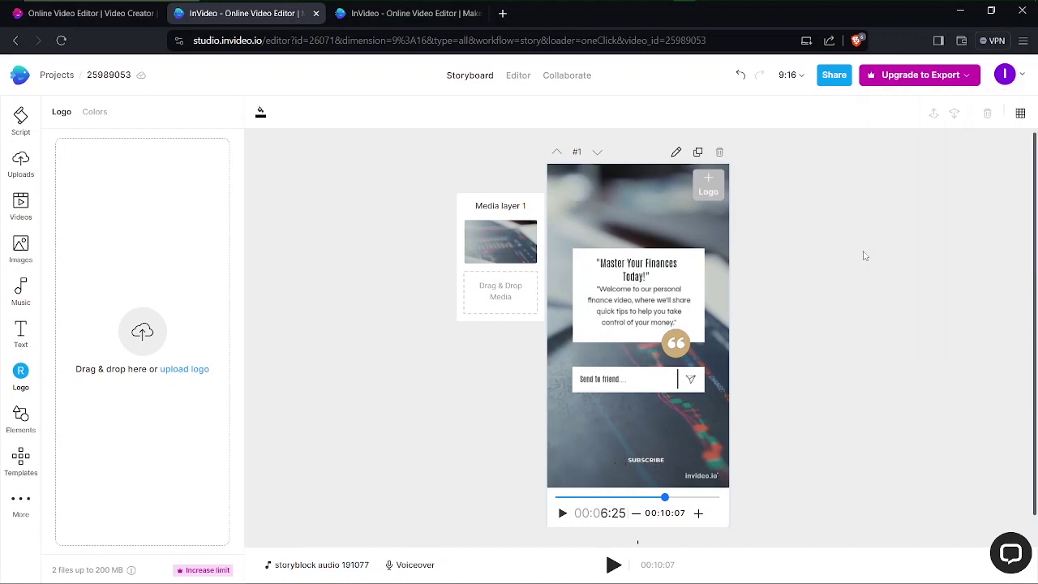